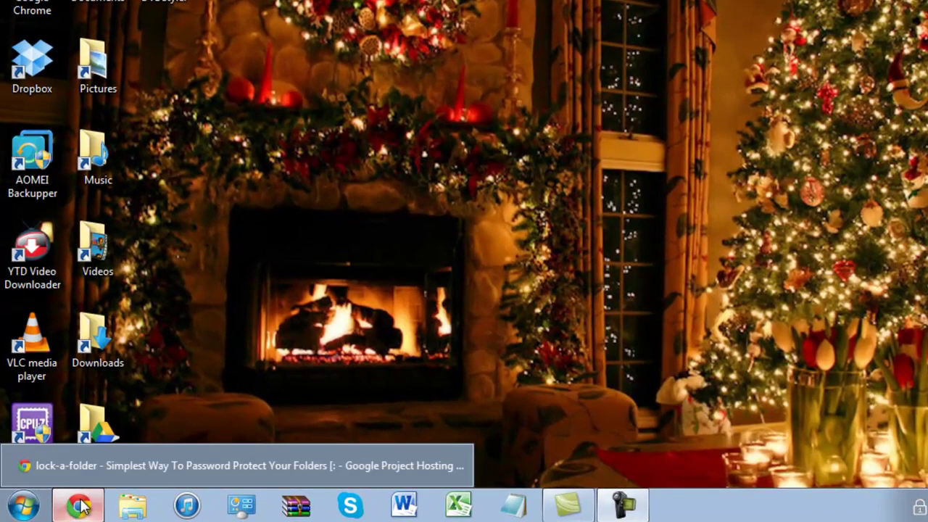
Restore the LocK-A-FoLdeR project page and scroll down to its Windows 32/64-bit download links.
{"action": "left_click", "coordinate": [80, 505]}
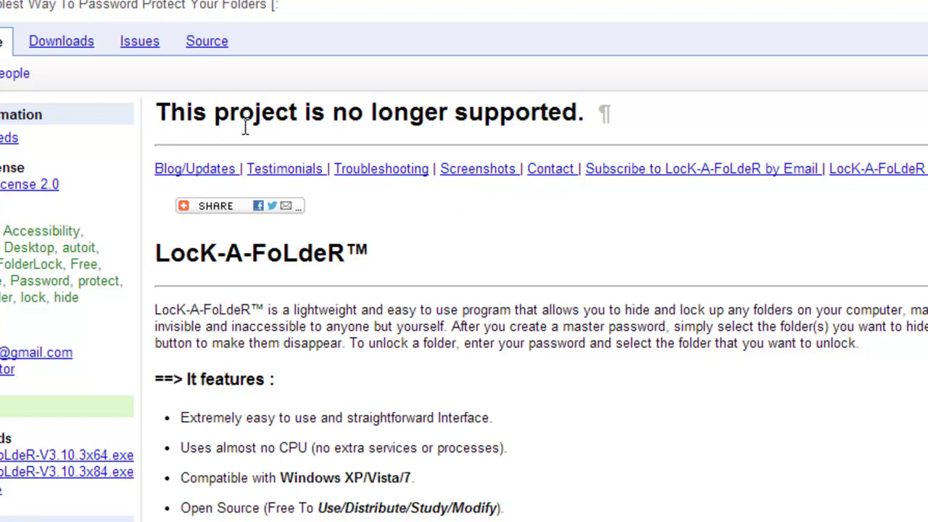
{"action": "scroll", "coordinate": [652, 384], "scroll_direction": "down", "scroll_amount": 3}
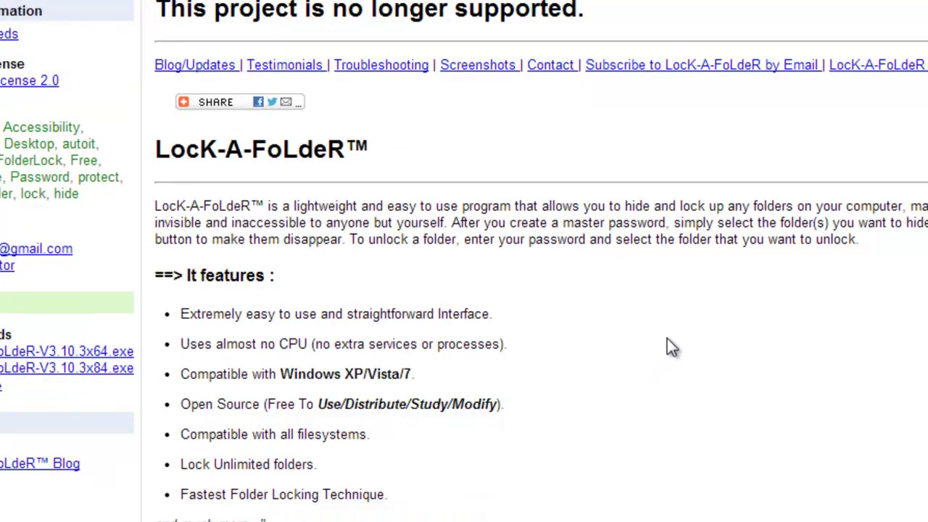
{"action": "scroll", "coordinate": [667, 339], "scroll_direction": "down", "scroll_amount": 9}
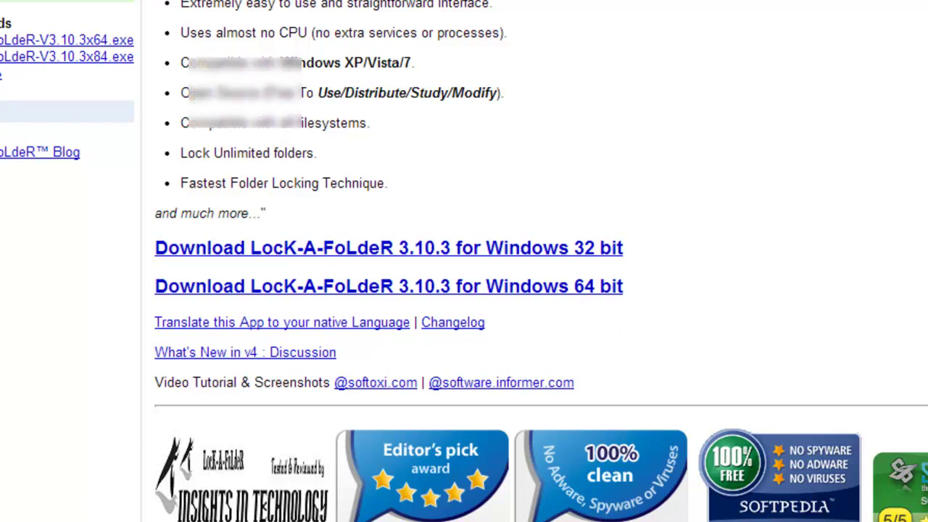
{"action": "key", "text": "super"}
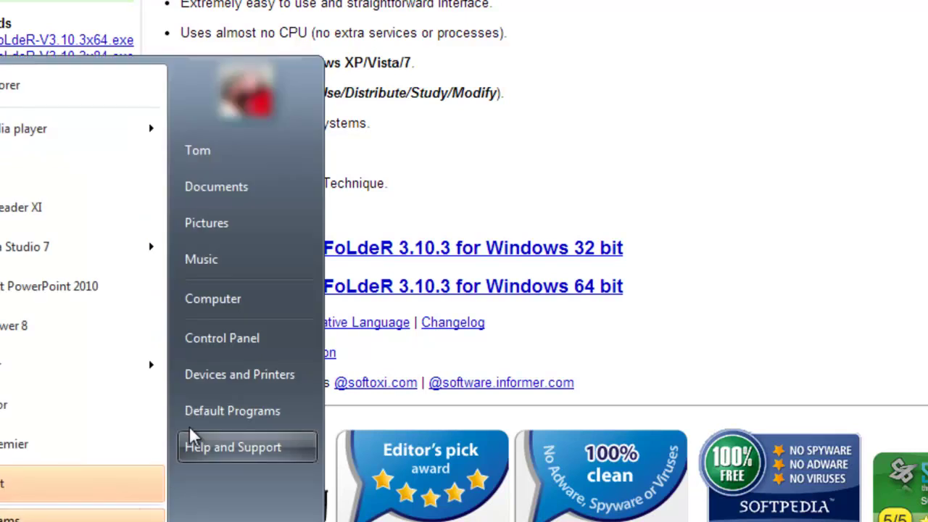
{"action": "right_click", "coordinate": [201, 305]}
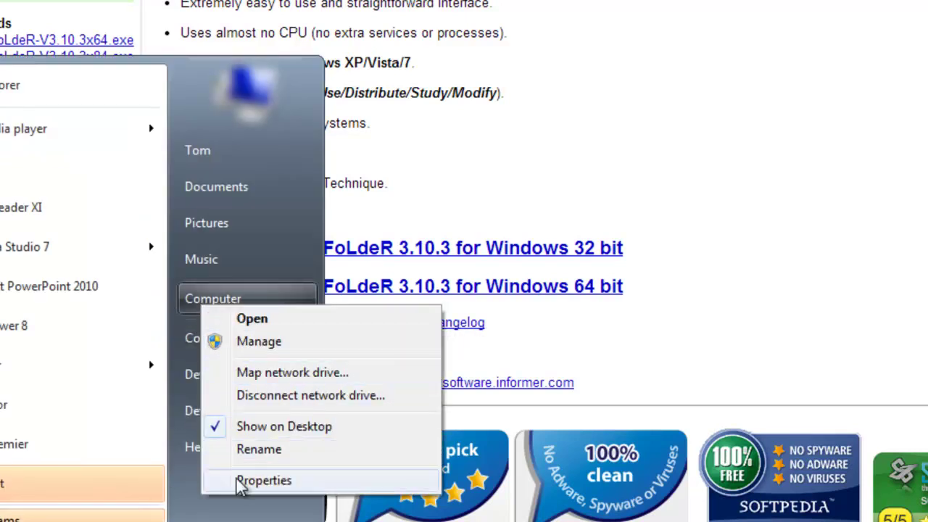
{"action": "left_click", "coordinate": [244, 480]}
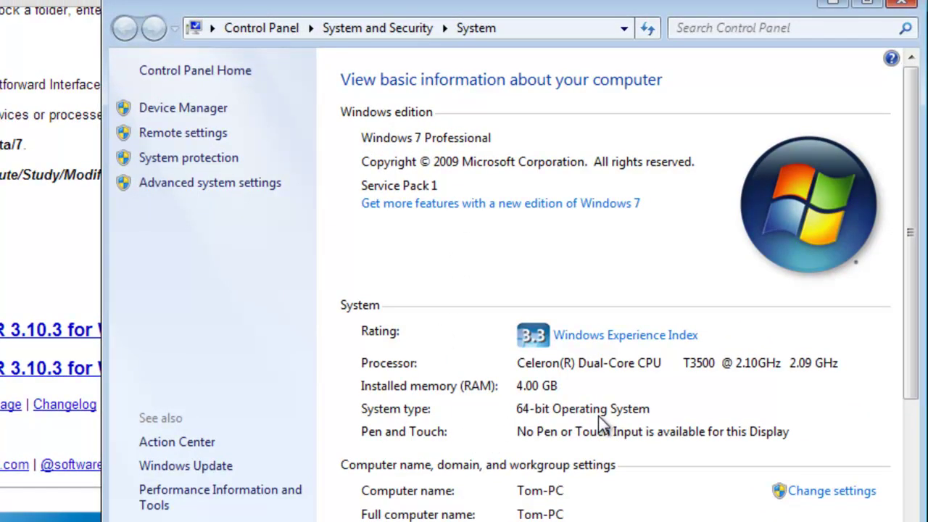
{"action": "left_click", "coordinate": [903, 3]}
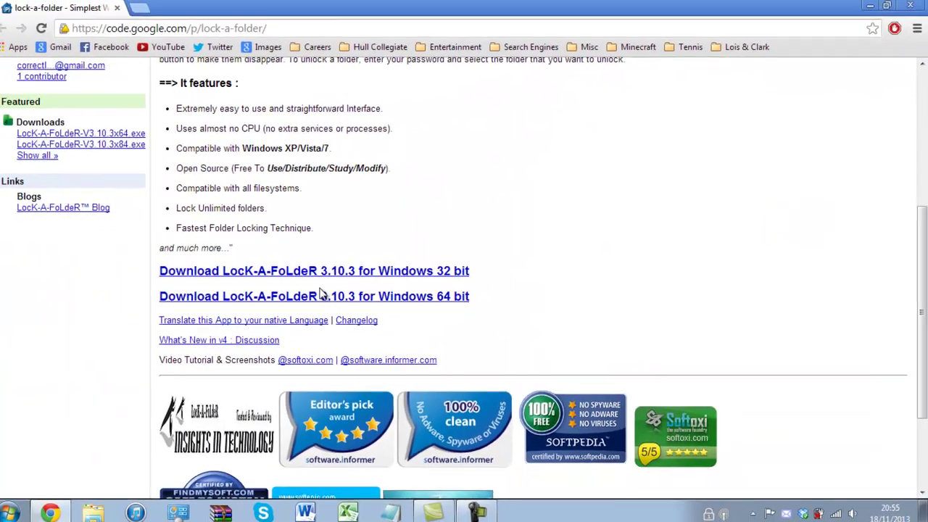
Download the 64-bit LocK-A-FoLdeR 3.10.3 installer, choosing 'Complete the download' in the avast warning.
{"action": "left_click", "coordinate": [320, 294]}
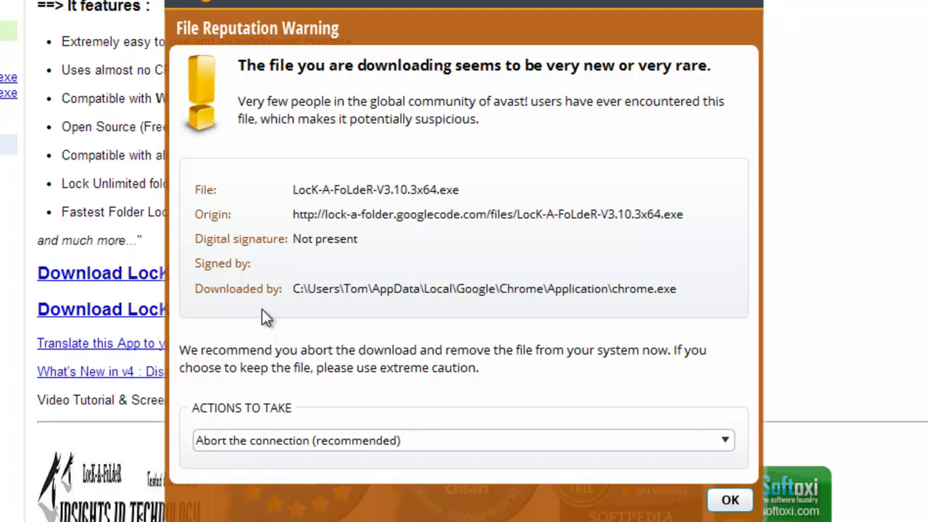
{"action": "left_click", "coordinate": [270, 441]}
{"action": "left_click", "coordinate": [273, 478]}
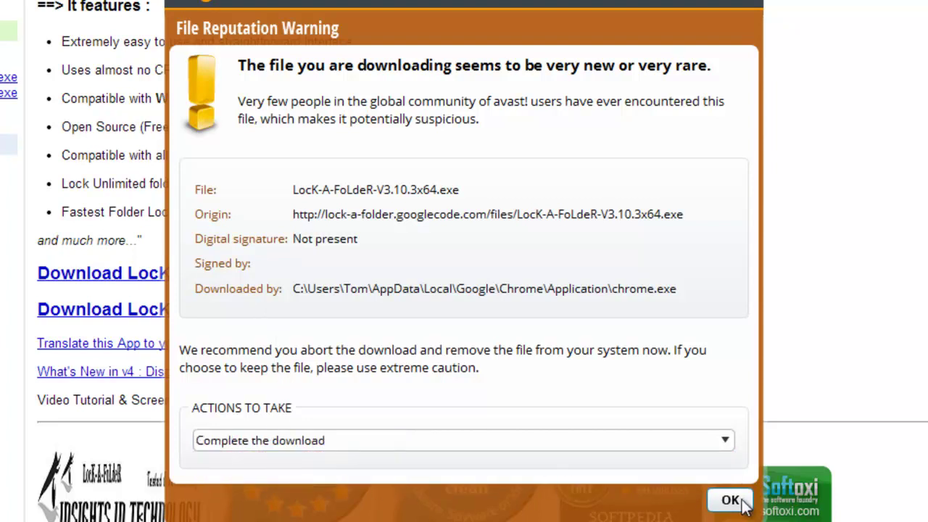
{"action": "left_click", "coordinate": [731, 500]}
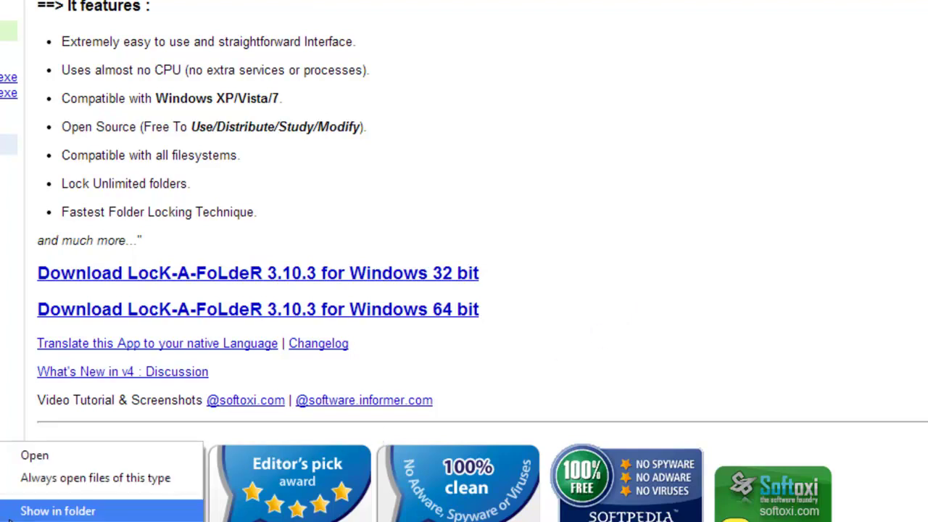
Scan LocK-A-FoLdeR-V3.10.3x64.exe in its downloads folder with Malwarebytes Anti-Malware.
{"action": "left_click", "coordinate": [57, 511]}
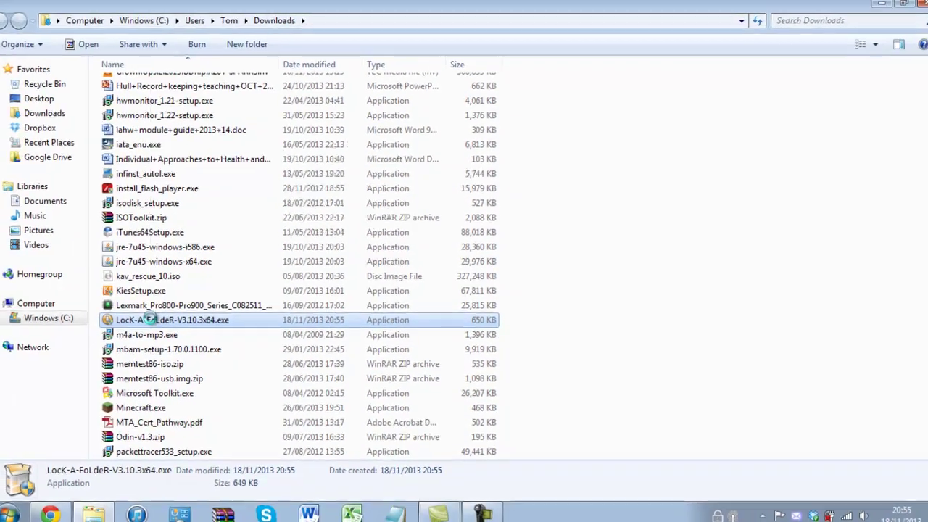
{"action": "right_click", "coordinate": [149, 320]}
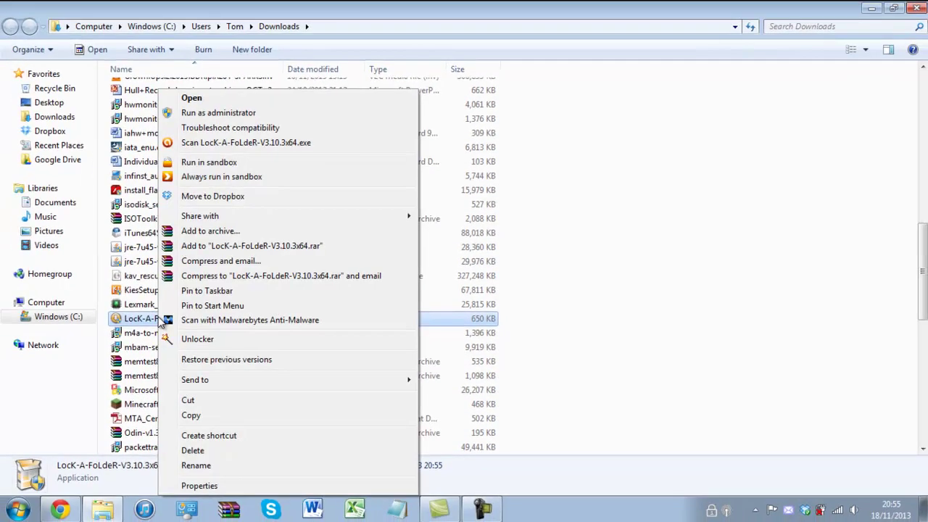
{"action": "left_click", "coordinate": [175, 320]}
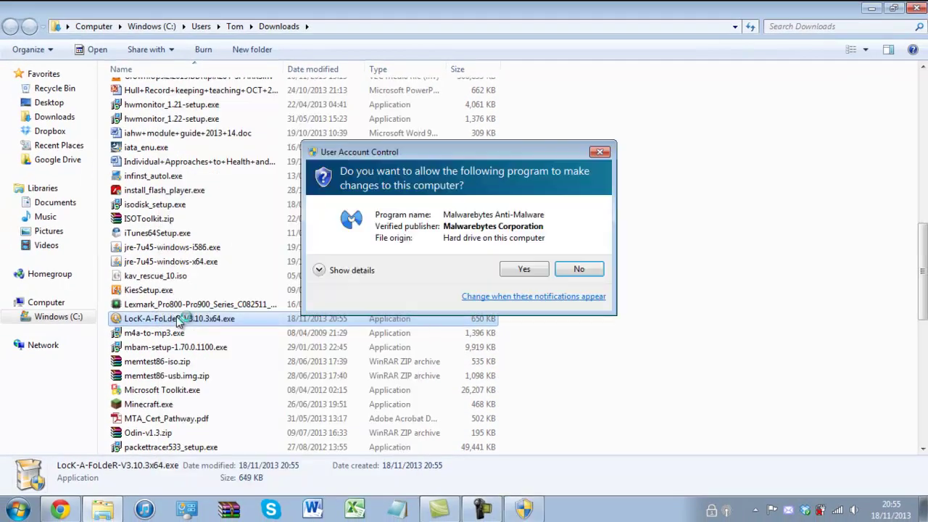
{"action": "left_click", "coordinate": [523, 272]}
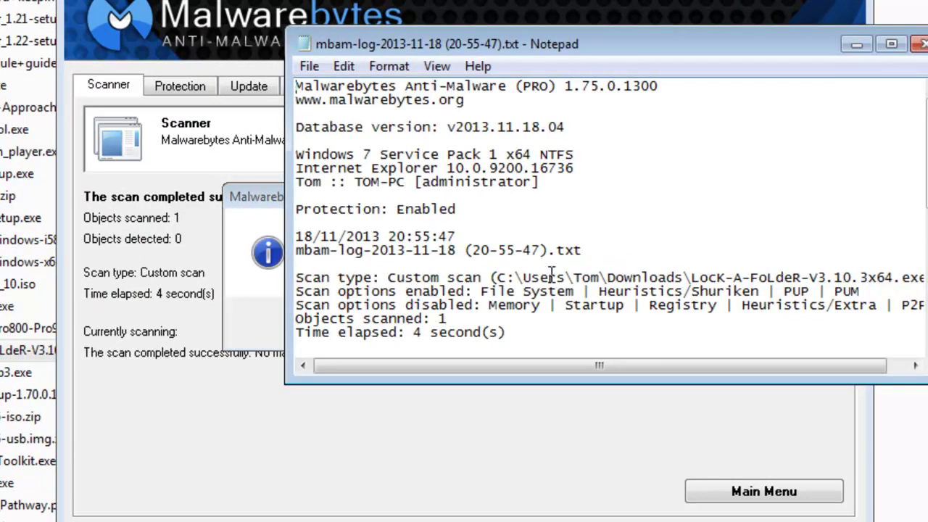
Review the scan log showing no malicious items, dismiss it, and return to the downloads folder.
{"action": "scroll", "coordinate": [551, 268], "scroll_direction": "down", "scroll_amount": 3}
{"action": "scroll", "coordinate": [553, 261], "scroll_direction": "down", "scroll_amount": 5}
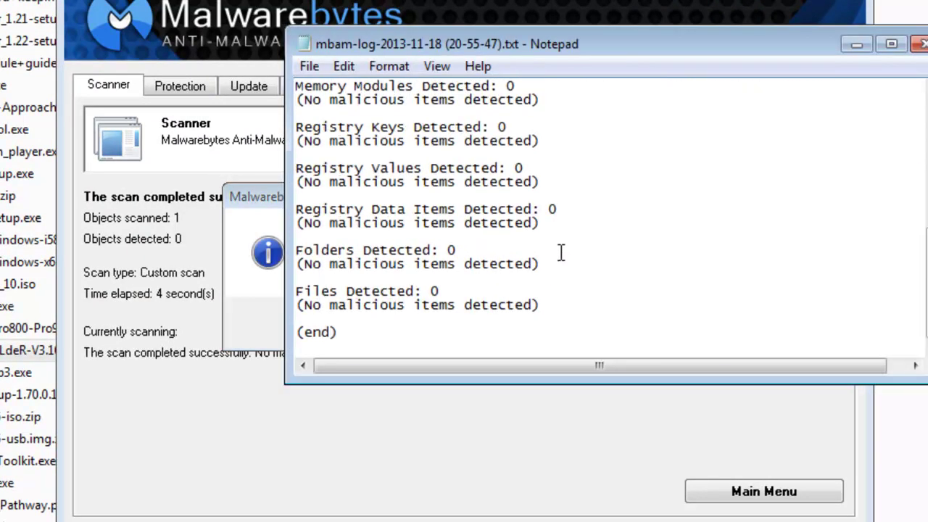
{"action": "left_click", "coordinate": [919, 43]}
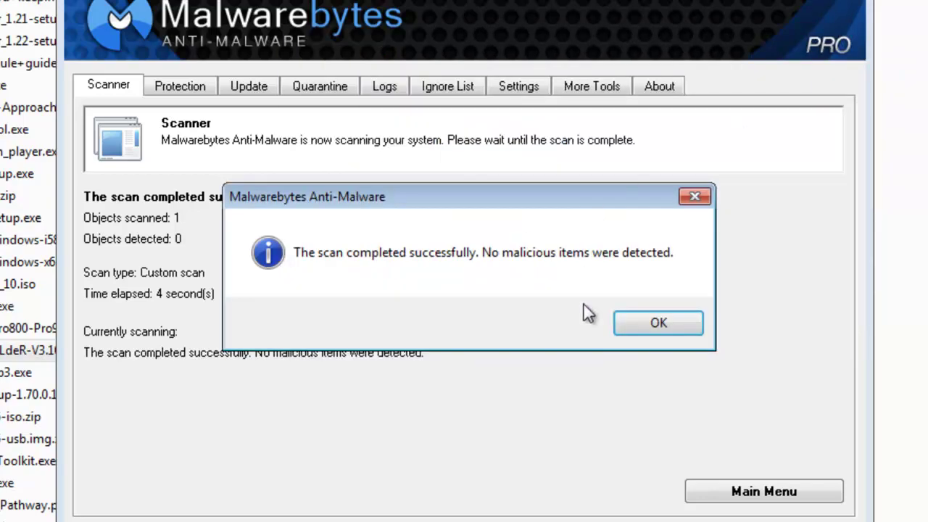
{"action": "left_click", "coordinate": [643, 321]}
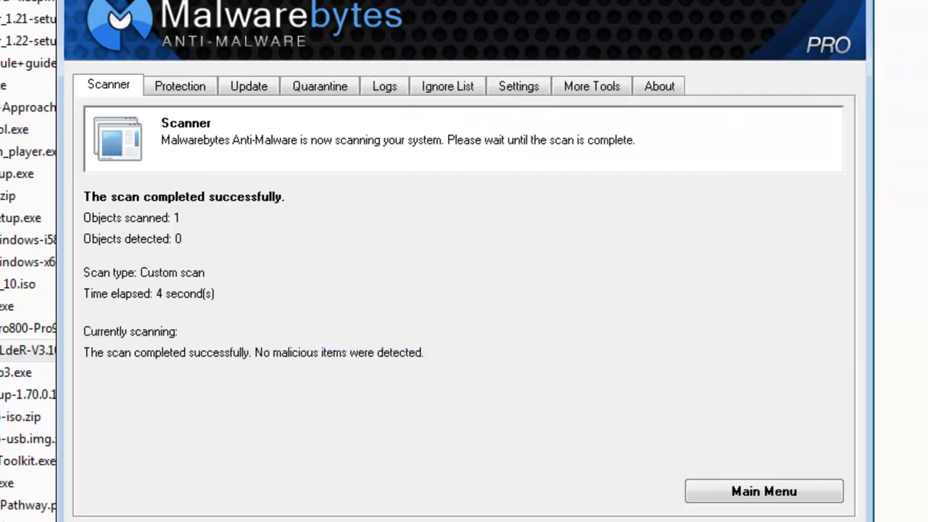
{"action": "left_click", "coordinate": [29, 350]}
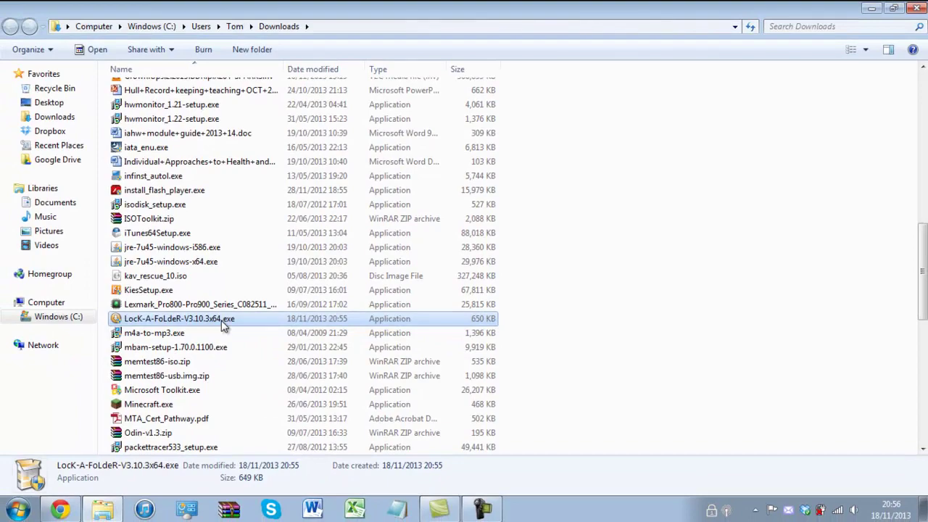
Install LocK-A-FoLdeR 3.10.3 to the default folder, launch it, and acknowledge the master password request.
{"action": "double_click", "coordinate": [224, 326]}
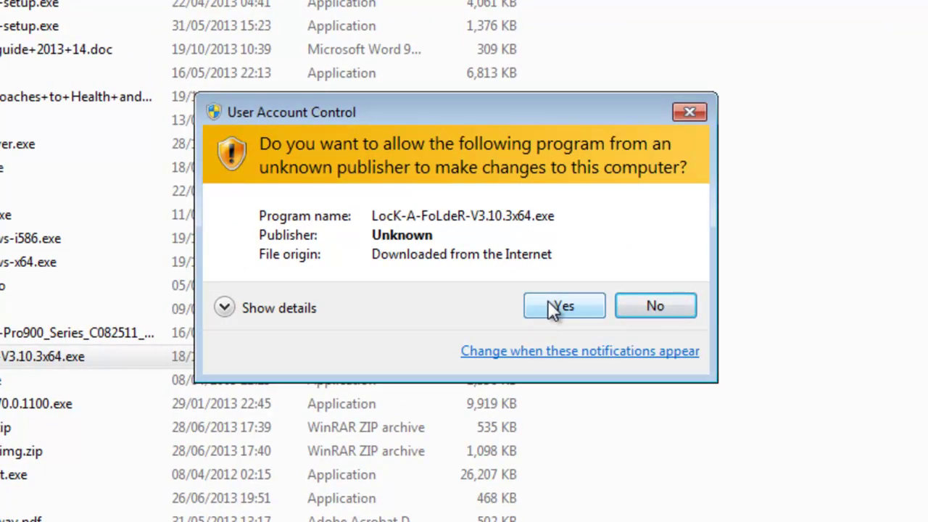
{"action": "left_click", "coordinate": [549, 300]}
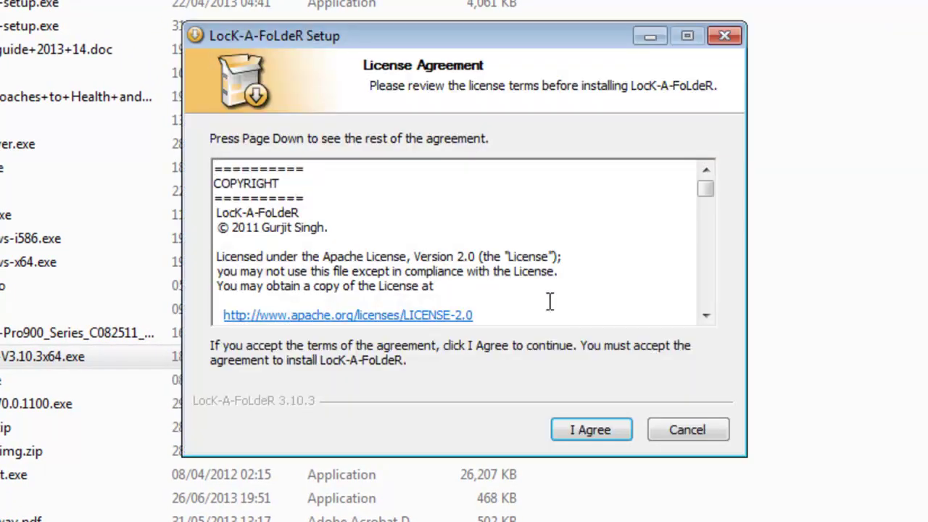
{"action": "left_click", "coordinate": [565, 424]}
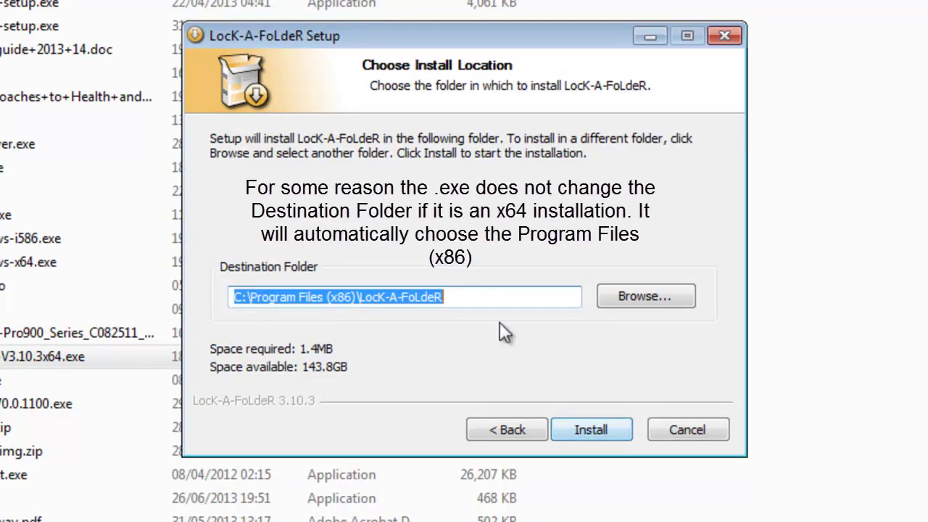
{"action": "left_click", "coordinate": [575, 431]}
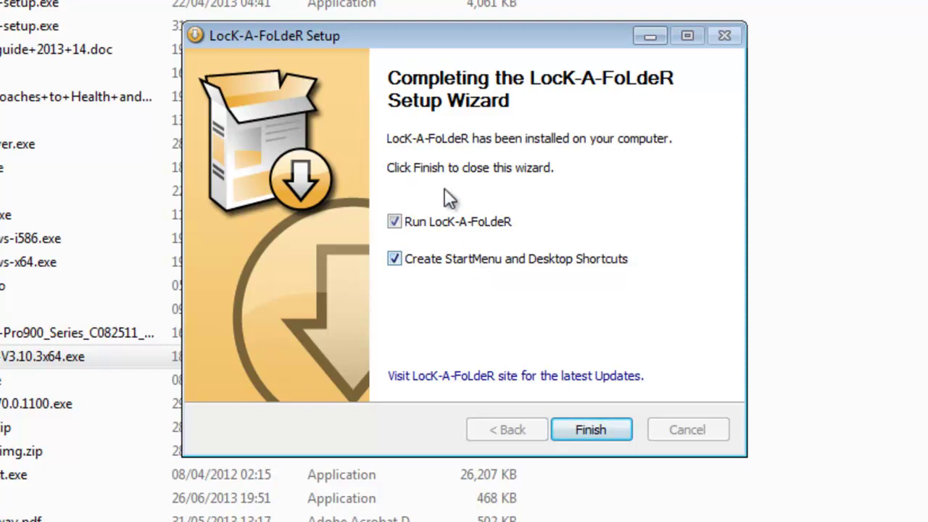
{"action": "left_click", "coordinate": [584, 430]}
{"action": "left_click", "coordinate": [545, 308]}
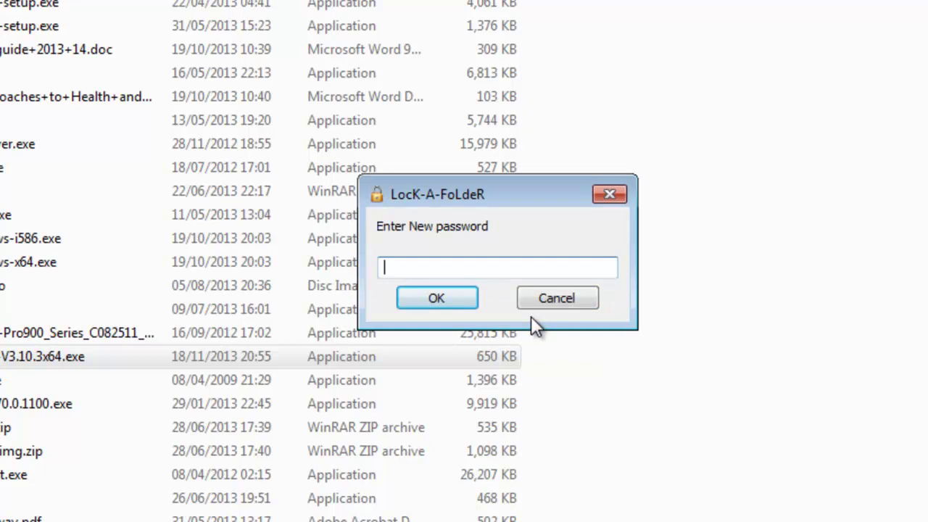
Create the master password, re-enter it to open the main window, and start Lock A Folder.
{"action": "type", "text": "123456"}
{"action": "key", "text": "Return"}
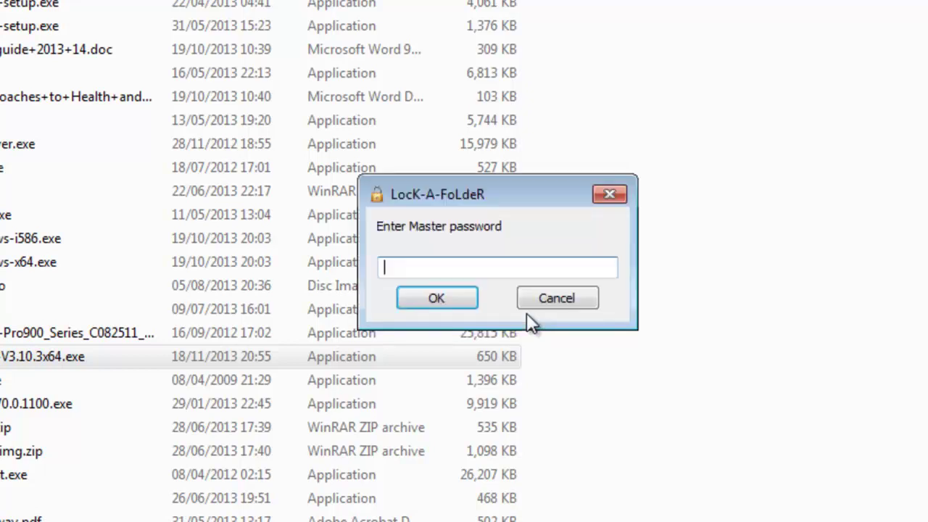
{"action": "type", "text": "123"}
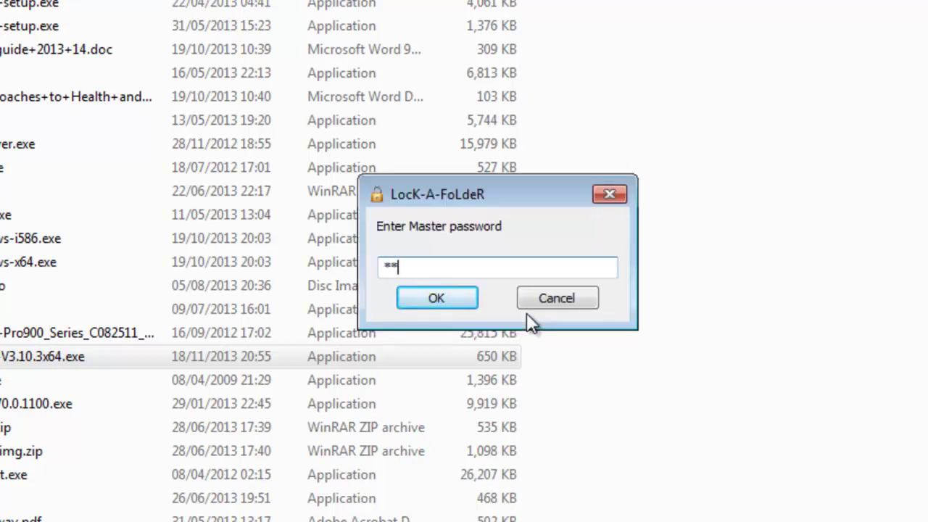
{"action": "type", "text": "456"}
{"action": "key", "text": "Return"}
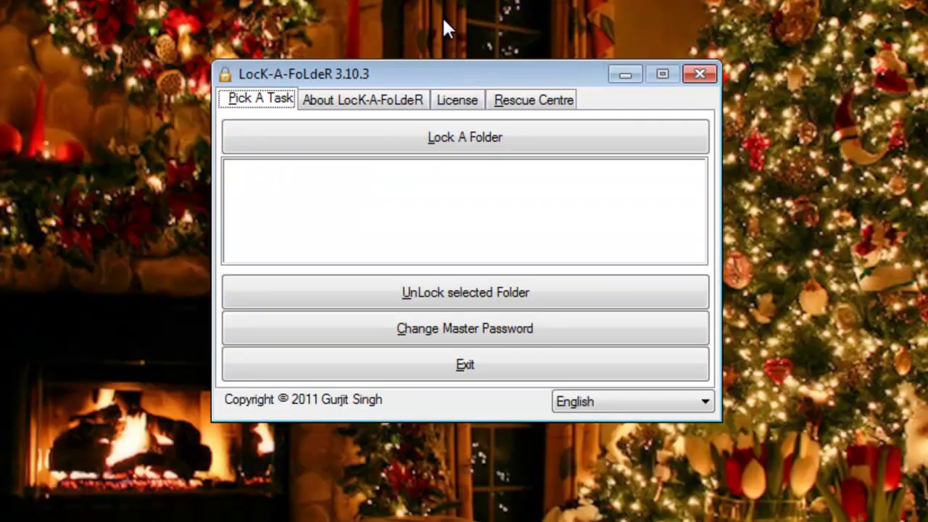
{"action": "left_click", "coordinate": [423, 137]}
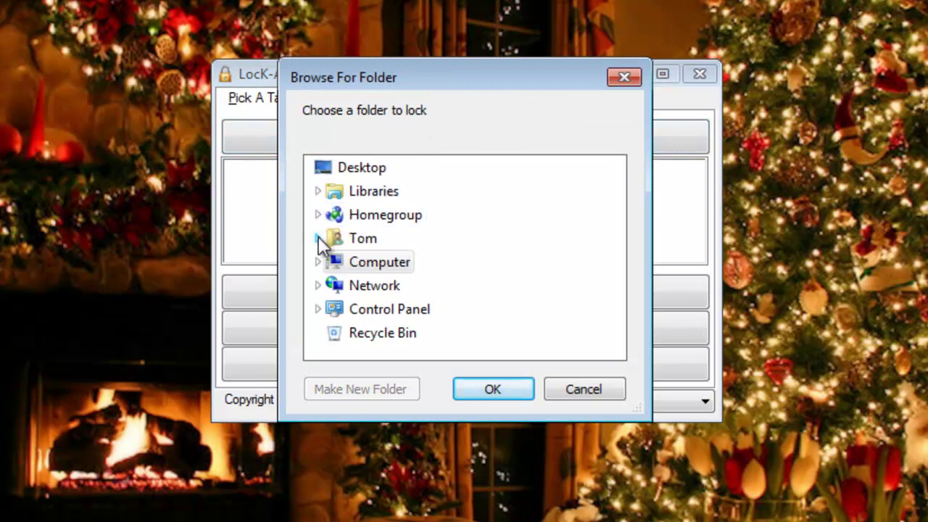
Browse to Tom > My Documents and lock the Batch Files folder.
{"action": "left_click", "coordinate": [318, 237]}
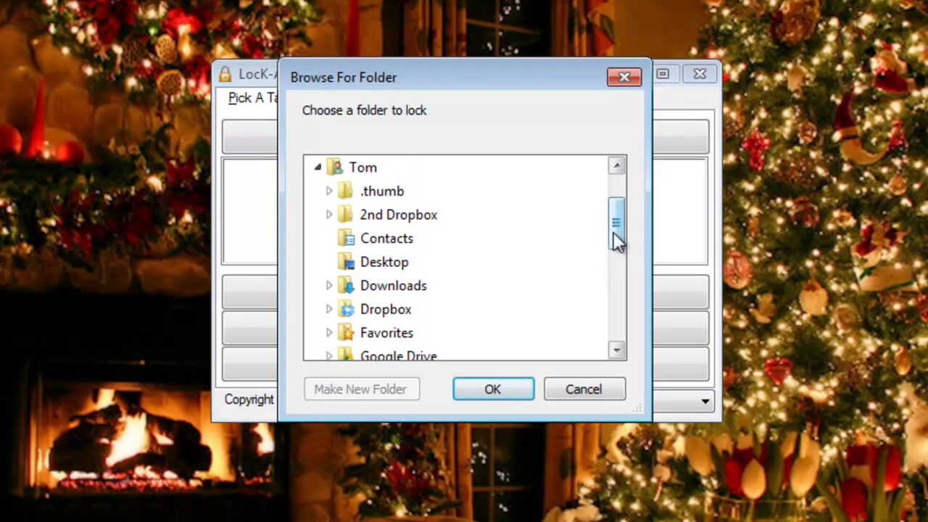
{"action": "left_click_drag", "start_coordinate": [615, 242], "coordinate": [608, 261]}
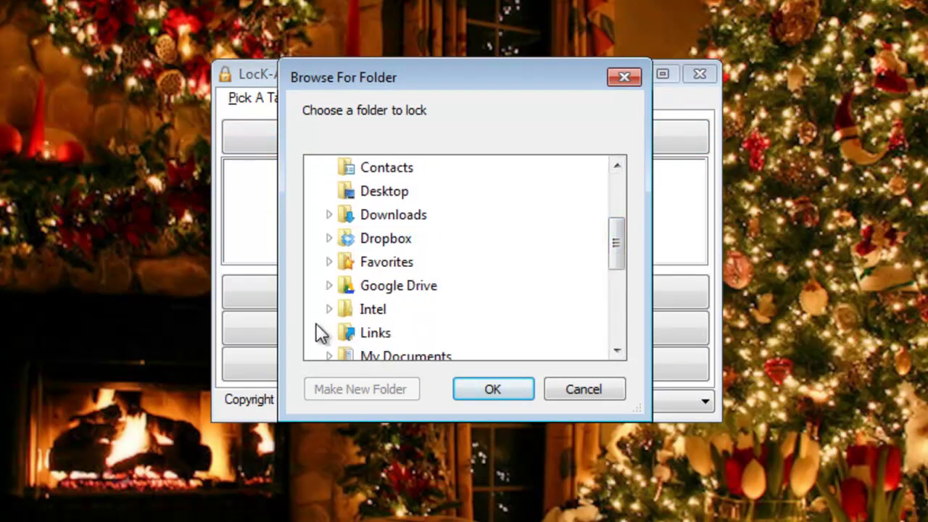
{"action": "left_click", "coordinate": [327, 355]}
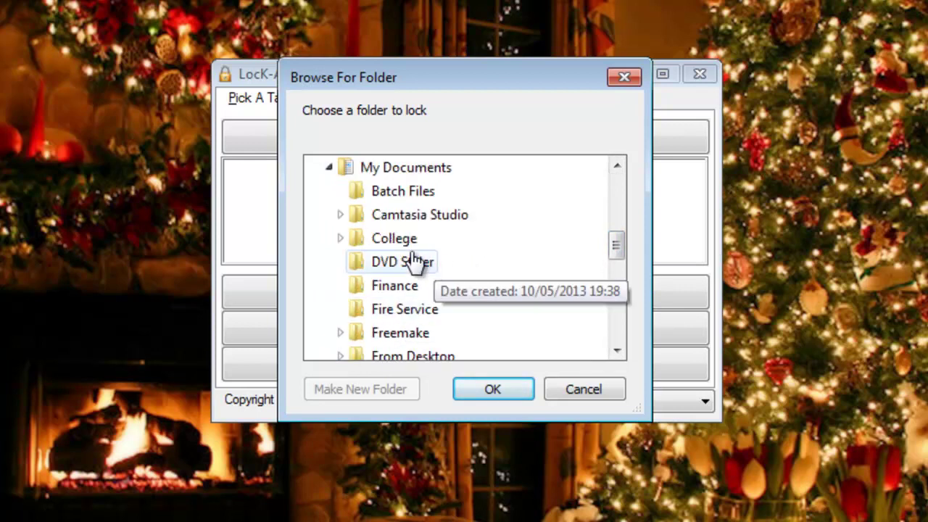
{"action": "left_click", "coordinate": [392, 193]}
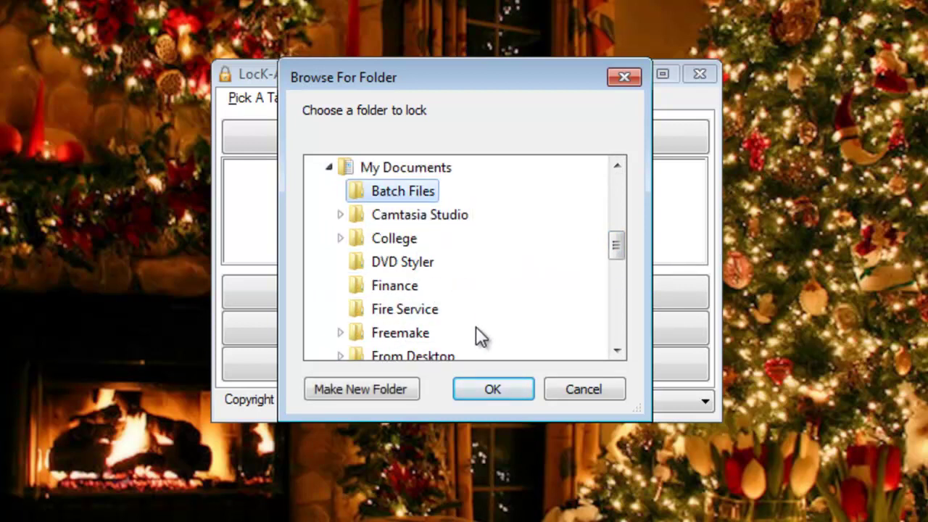
{"action": "left_click", "coordinate": [467, 389]}
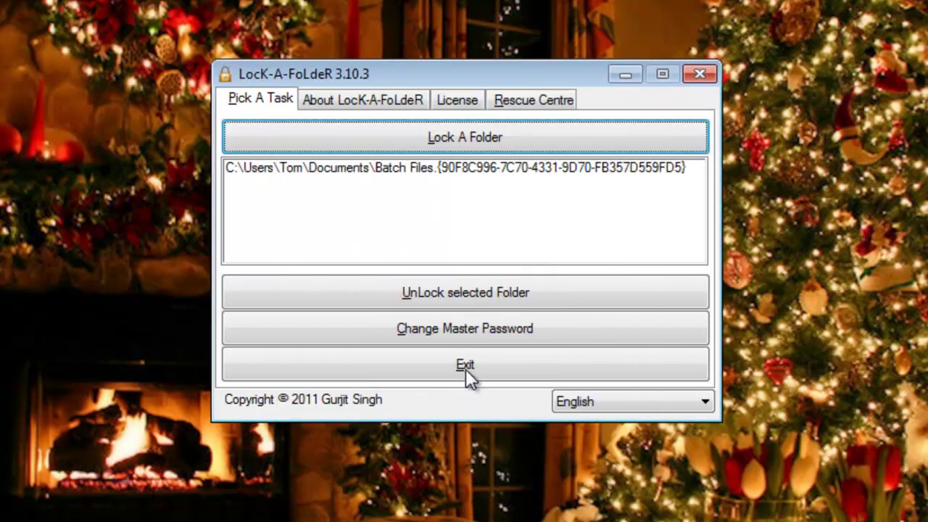
{"action": "left_click", "coordinate": [410, 138]}
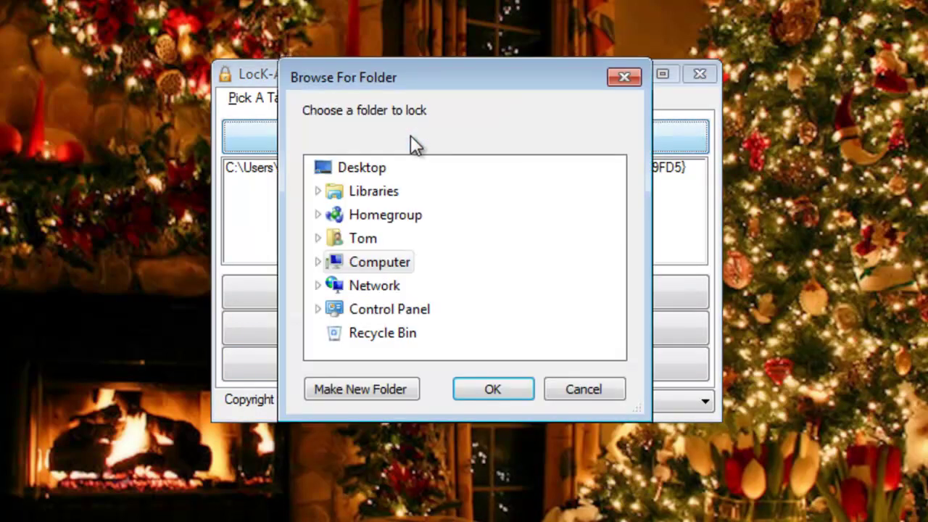
Browse to My Documents again and lock the Fire Service folder.
{"action": "left_click", "coordinate": [317, 262]}
{"action": "left_click", "coordinate": [318, 240]}
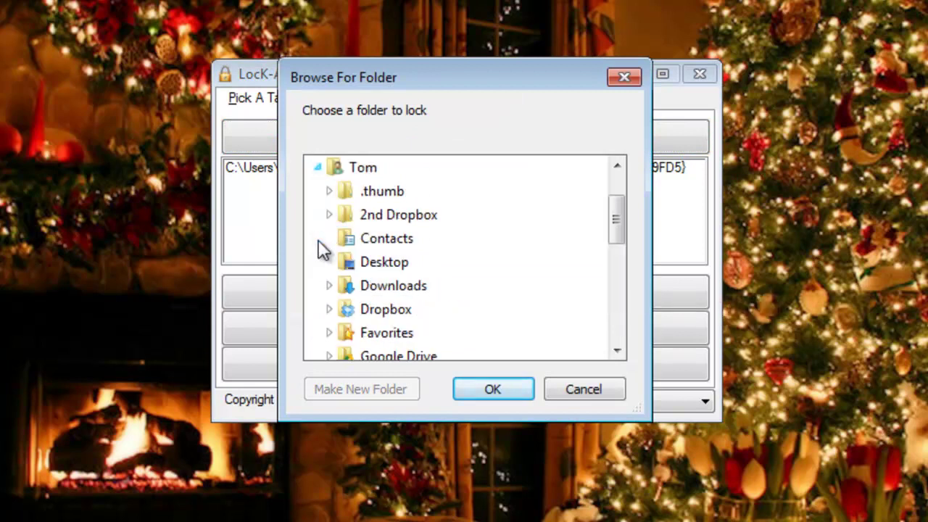
{"action": "scroll", "coordinate": [443, 285], "scroll_direction": "down", "scroll_amount": 1}
{"action": "scroll", "coordinate": [428, 290], "scroll_direction": "up", "scroll_amount": 1}
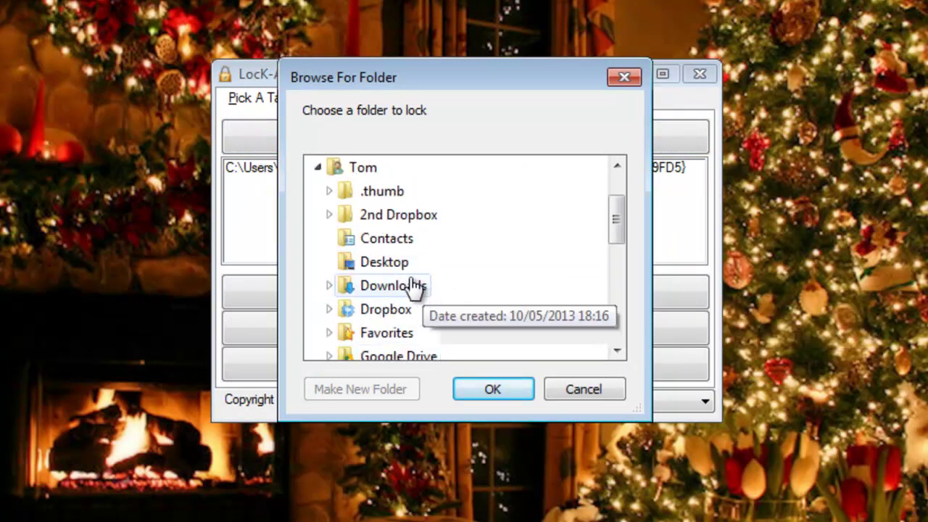
{"action": "scroll", "coordinate": [329, 330], "scroll_direction": "down", "scroll_amount": 1}
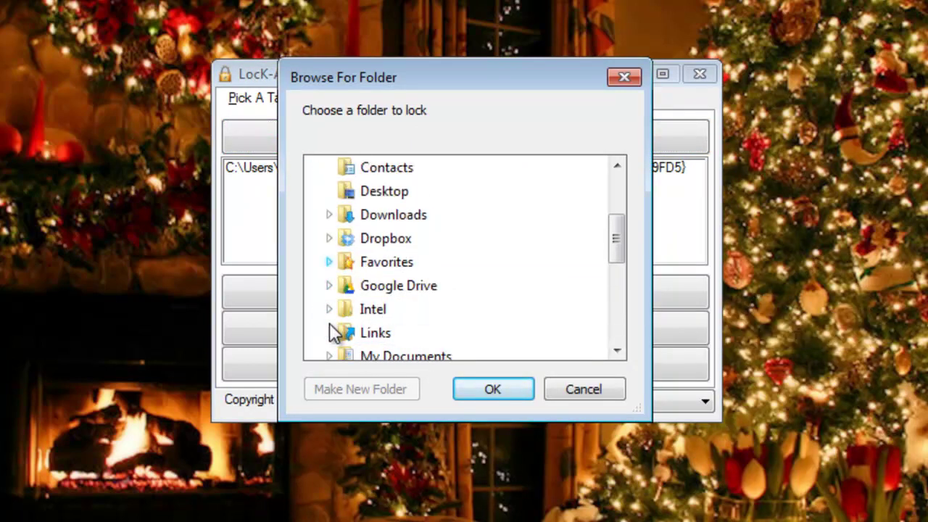
{"action": "left_click", "coordinate": [328, 353]}
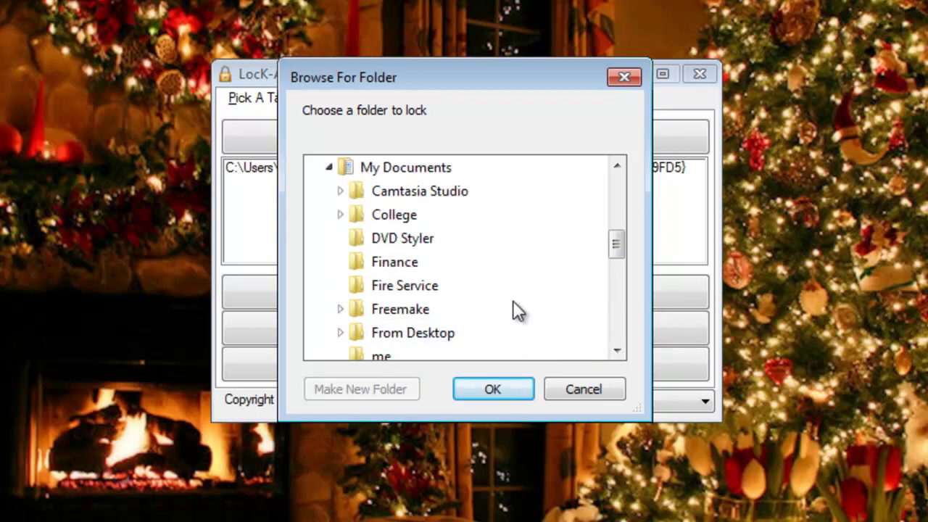
{"action": "left_click", "coordinate": [415, 289]}
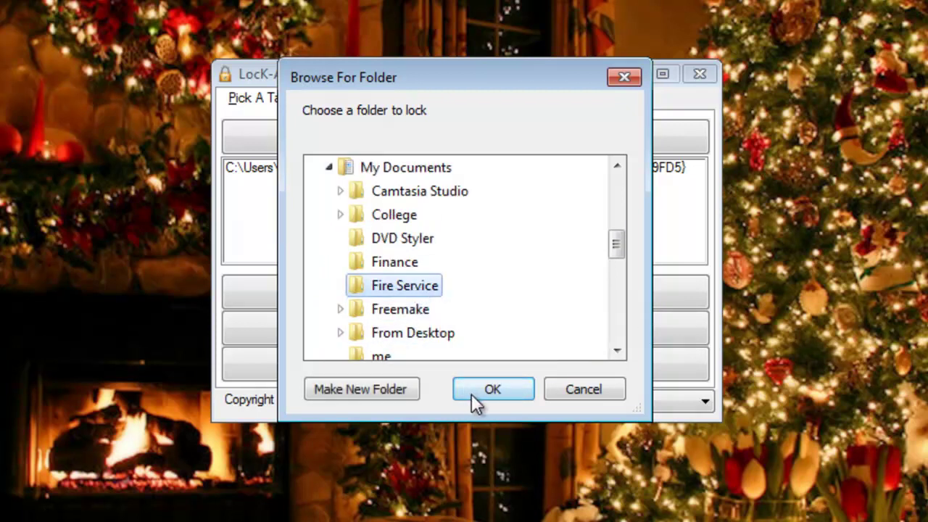
{"action": "left_click", "coordinate": [479, 391]}
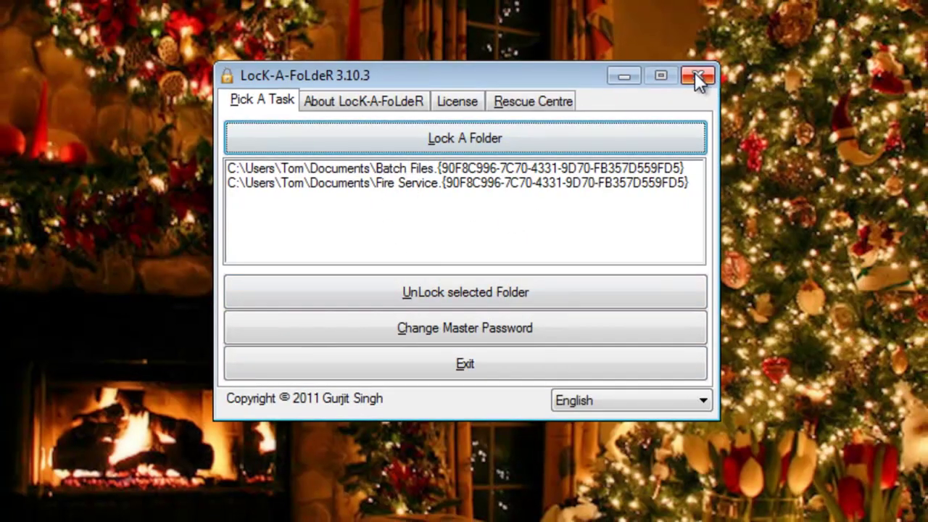
Exit LocK-A-FoLdeR using its window close button.
{"action": "left_click", "coordinate": [697, 77]}
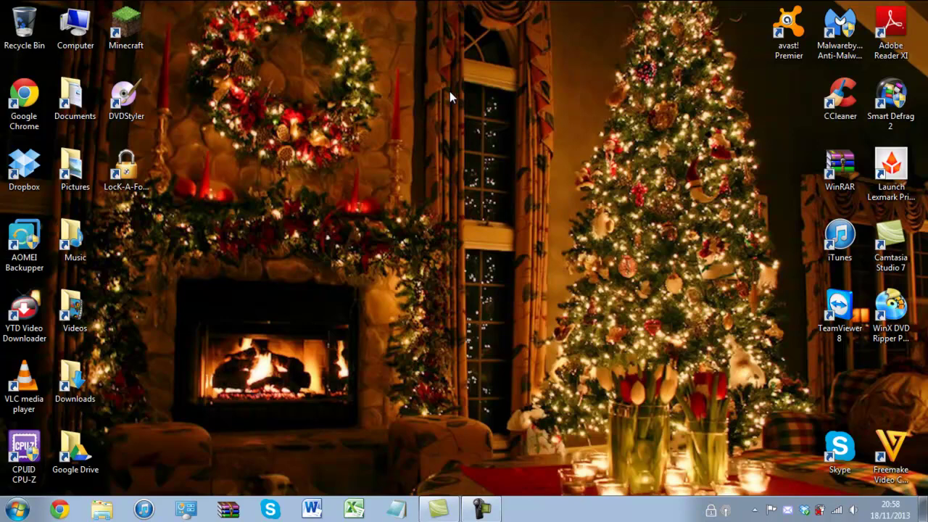
Relaunch LocK-A-FoLdeR from its desktop shortcut and enter the master password.
{"action": "double_click", "coordinate": [128, 170]}
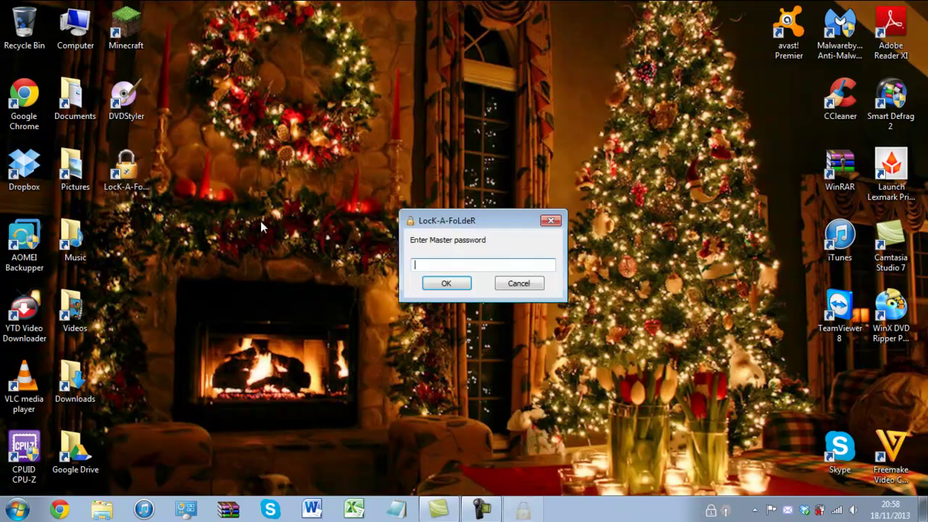
{"action": "type", "text": "******"}
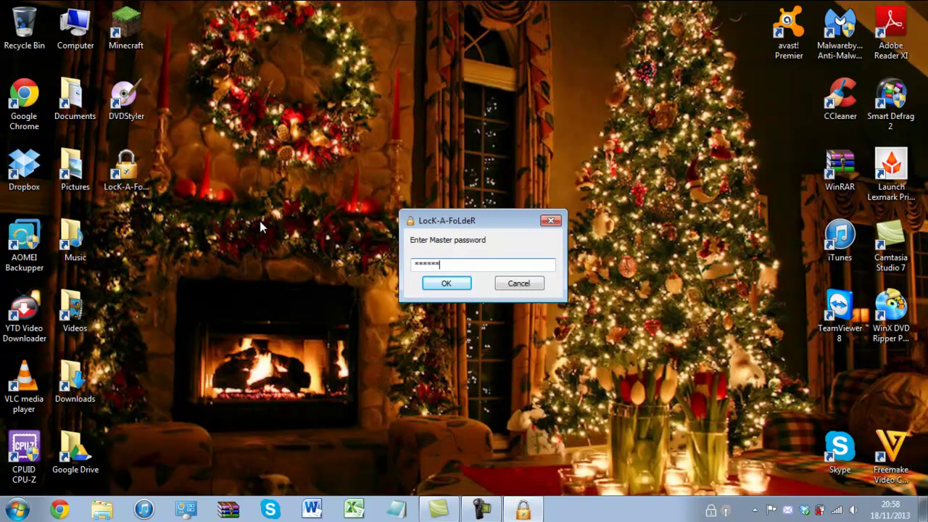
{"action": "key", "text": "Return"}
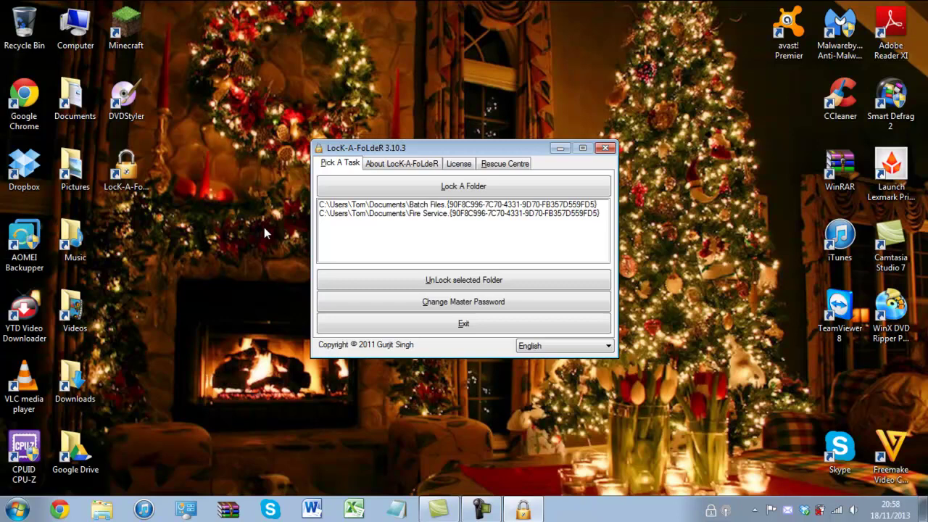
Select Batch Files in the locked-folders list and unlock it.
{"action": "left_click", "coordinate": [347, 206]}
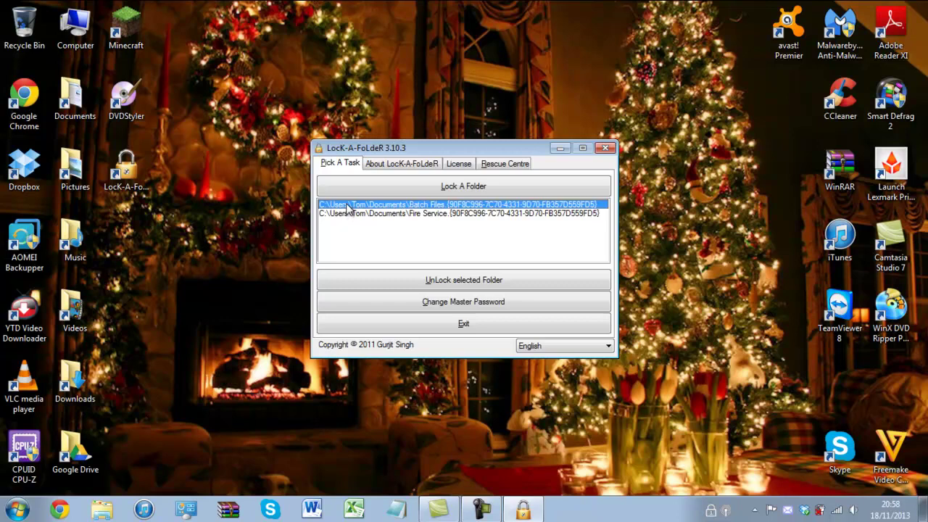
{"action": "left_click", "coordinate": [349, 215]}
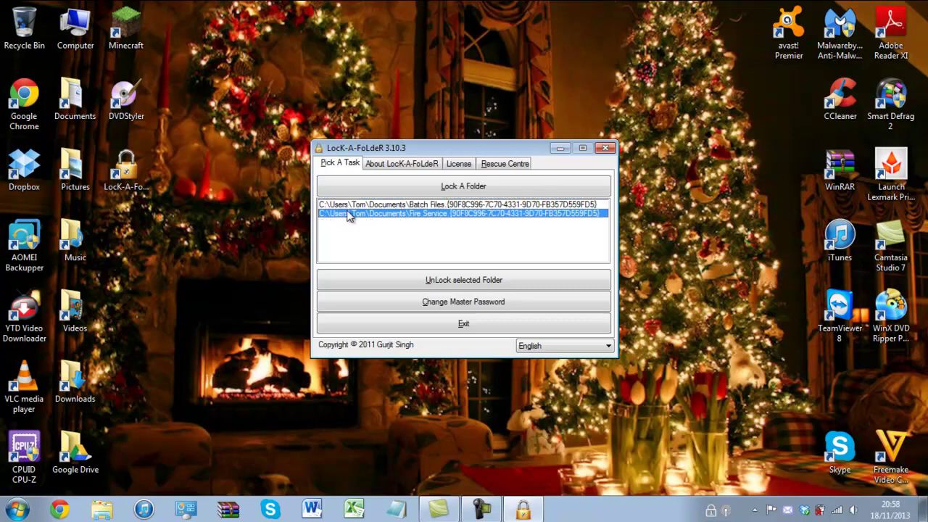
{"action": "key", "text": "Up"}
{"action": "key", "text": "Down"}
{"action": "key", "text": "Up"}
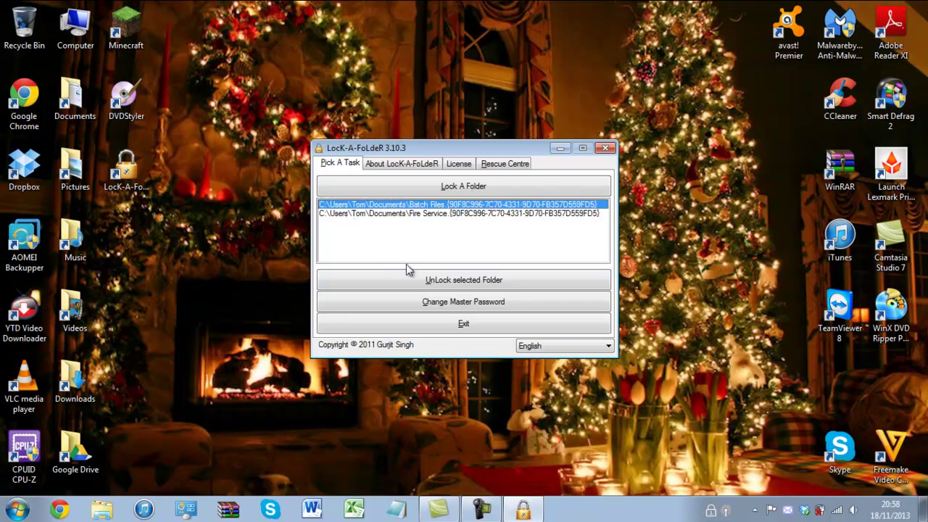
{"action": "left_click", "coordinate": [411, 281]}
Unlock the remaining Fire Service folder and close LocK-A-FoLdeR.
{"action": "left_click", "coordinate": [394, 204]}
{"action": "left_click", "coordinate": [439, 288]}
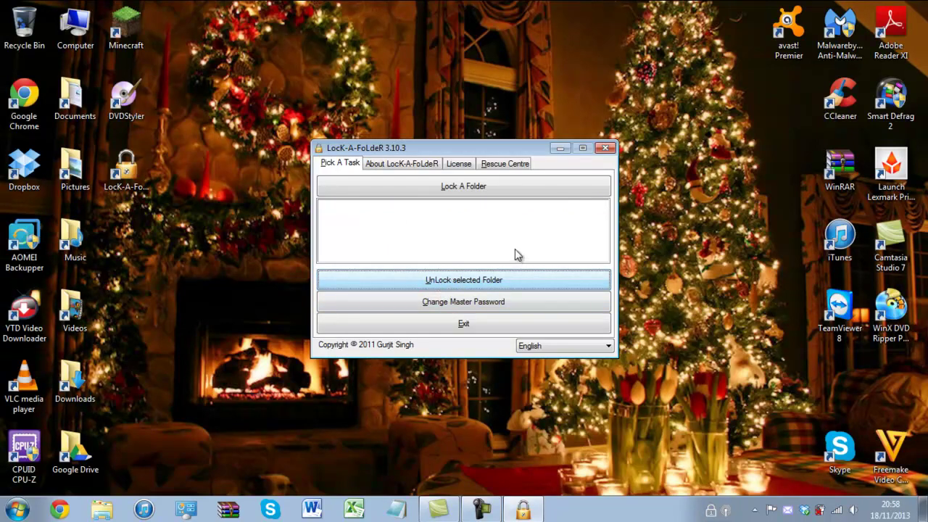
{"action": "left_click", "coordinate": [606, 149]}
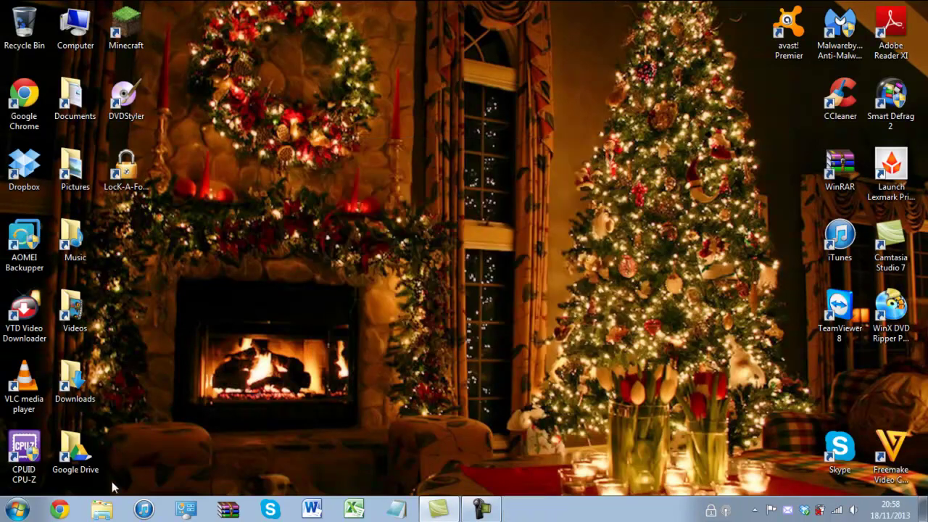
{"action": "left_click", "coordinate": [102, 509]}
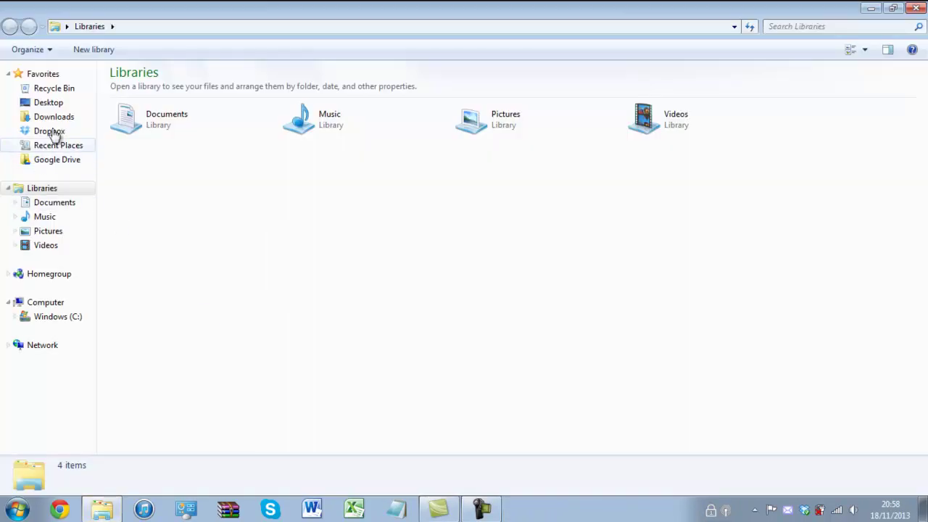
{"action": "double_click", "coordinate": [137, 113]}
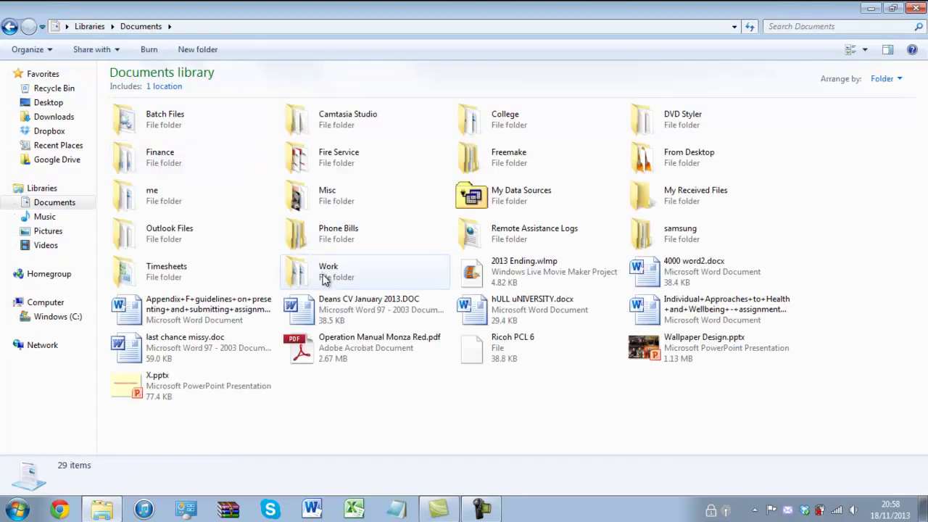
{"action": "left_click", "coordinate": [916, 8]}
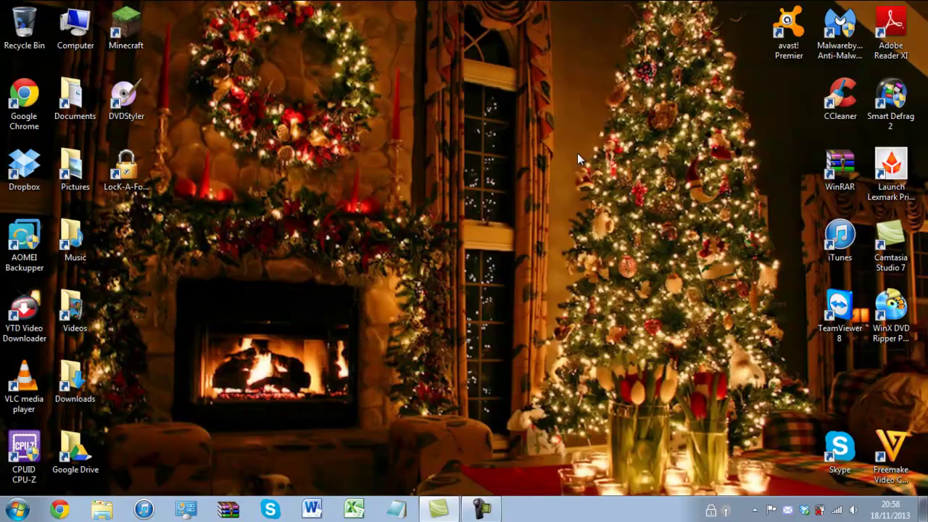